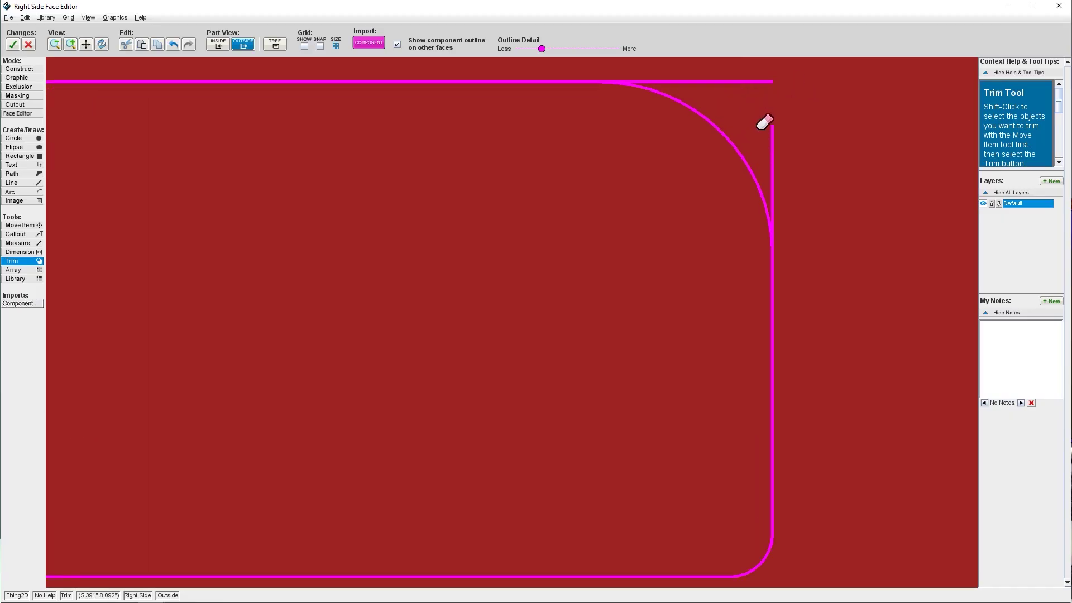
# Trim the extra line segments back to the corner arc and accept the face edits.
pyautogui.click(764, 124)
pyautogui.click(766, 88)
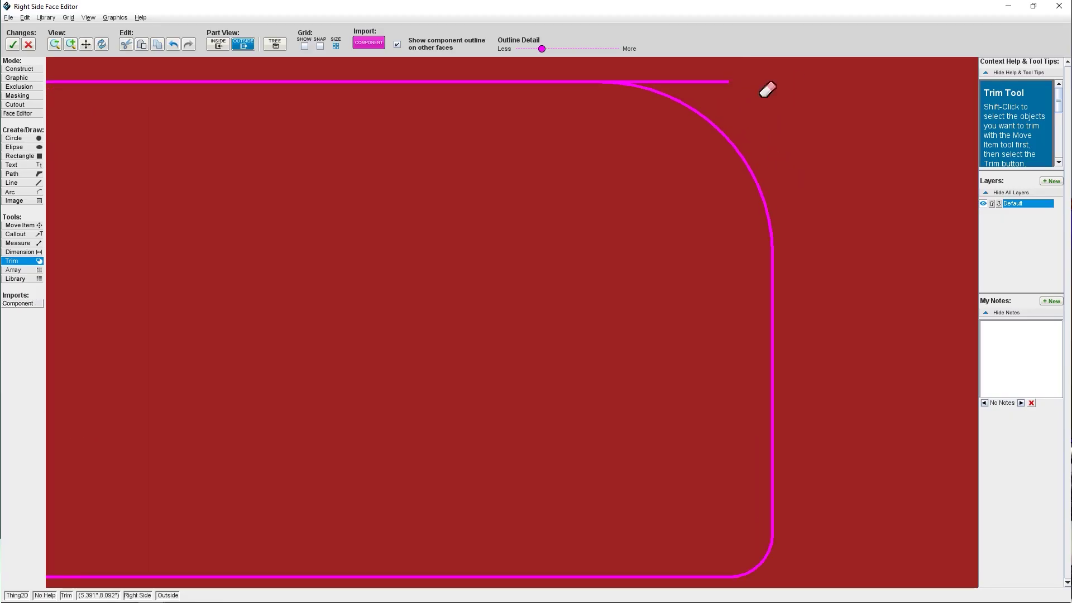
pyautogui.scroll(-3, 452, 119)
pyautogui.scroll(3, 452, 119)
pyautogui.scroll(-4, 488, 306)
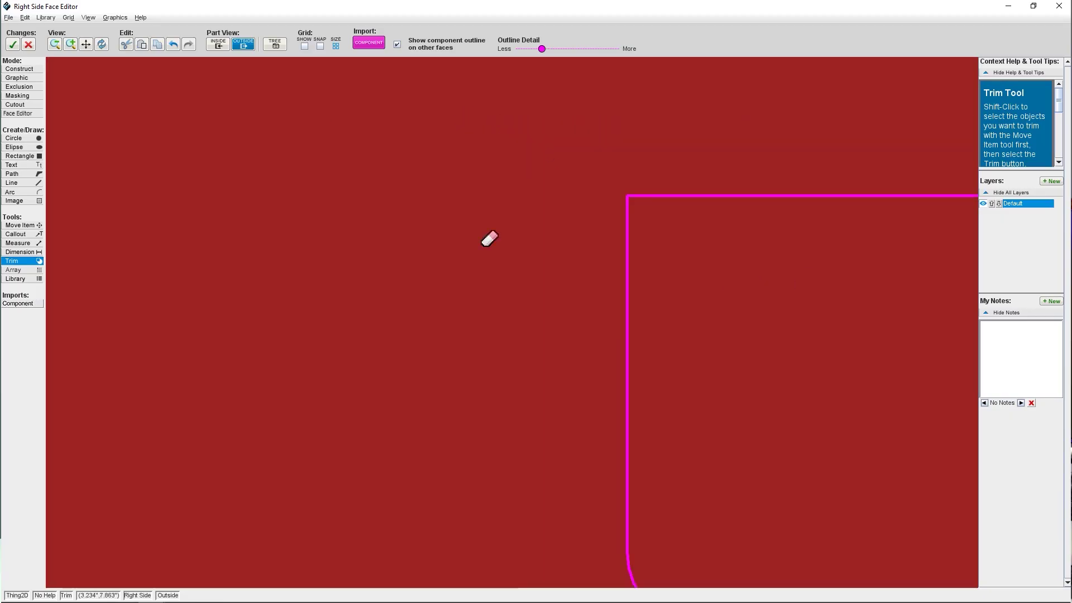
pyautogui.click(13, 44)
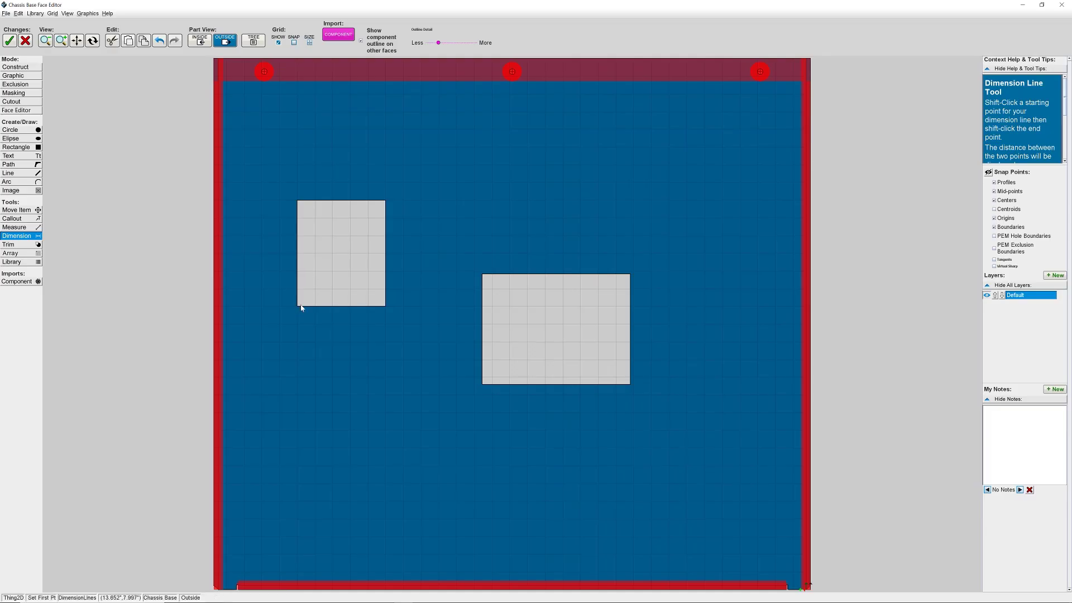
# Dimension from the square's corner to the large rectangle's right edge, labelled 9.425 inches above the cutouts.
pyautogui.keyDown('shift'); pyautogui.click(297, 305); pyautogui.keyUp('shift')
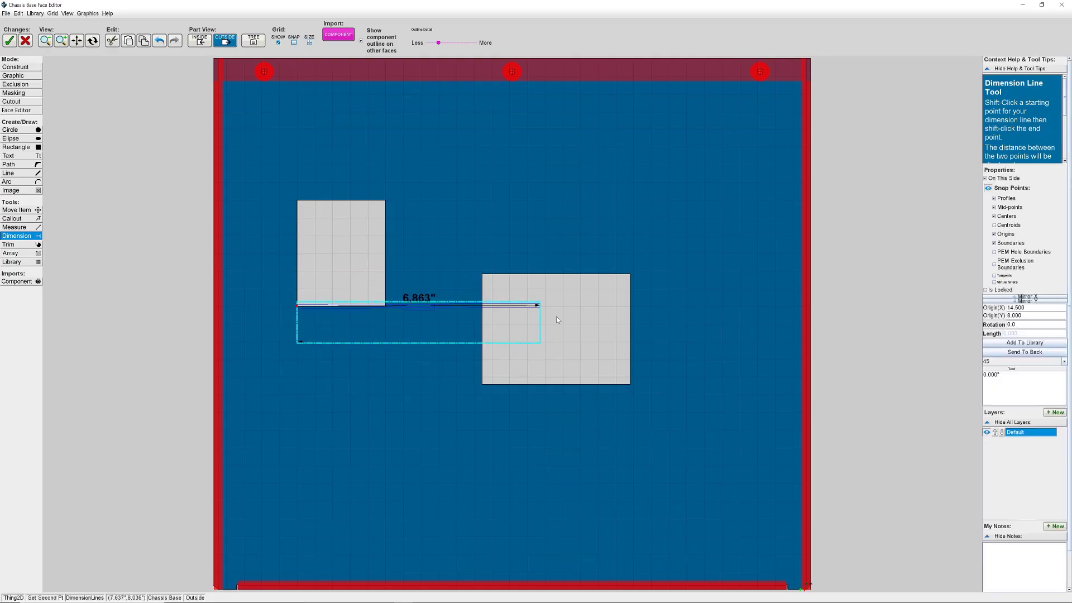
pyautogui.keyDown('shift'); pyautogui.click(630, 306); pyautogui.keyUp('shift')
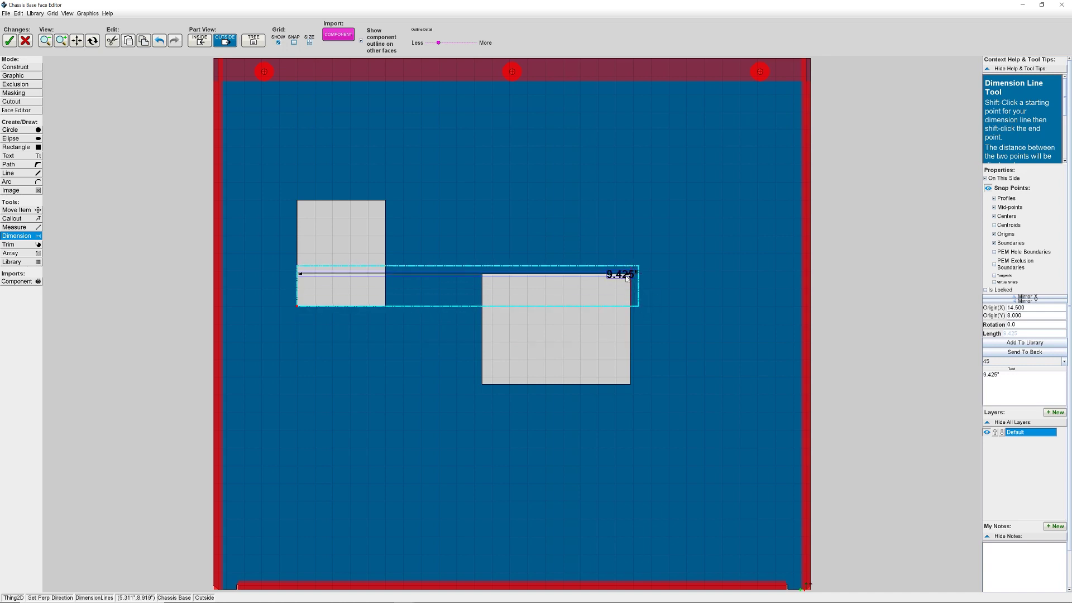
pyautogui.keyDown('shift'); pyautogui.click(598, 239); pyautogui.keyUp('shift')
pyautogui.keyDown('shift'); pyautogui.click(530, 247); pyautogui.keyUp('shift')
# Draw a 9.425-inch-wide rectangular cutout above the square.
pyautogui.press('r')
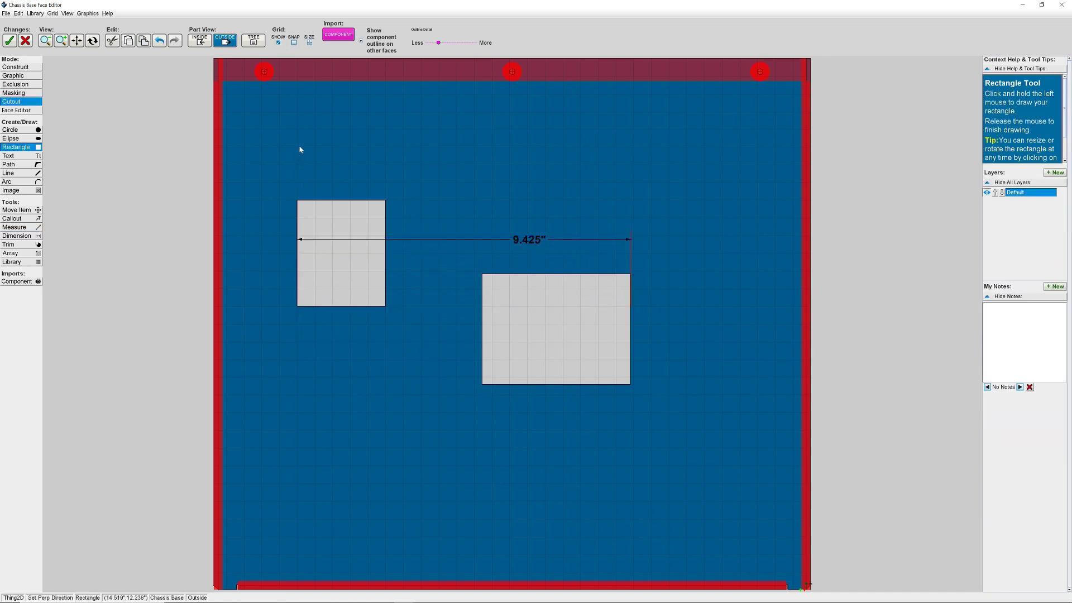
pyautogui.moveTo(296, 145); pyautogui.dragTo(648, 187)
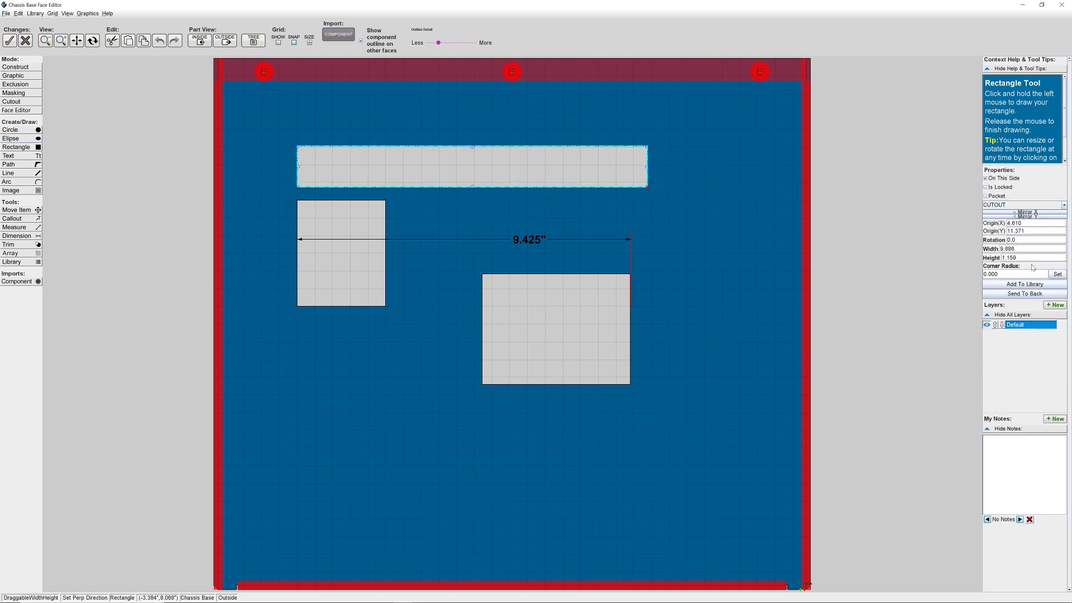
pyautogui.write('9.425')
pyautogui.press('Return')
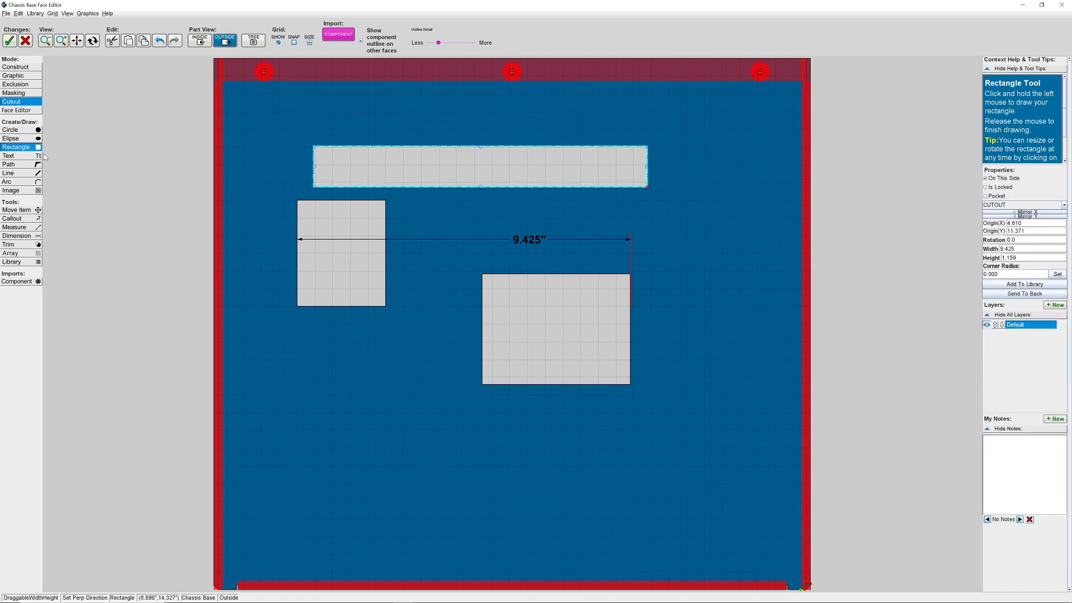
# Left-align the new rectangle with the square, then start measuring at the square's bottom-right corner.
pyautogui.press('m')
pyautogui.keyDown('shift'); pyautogui.click(328, 226); pyautogui.keyUp('shift')
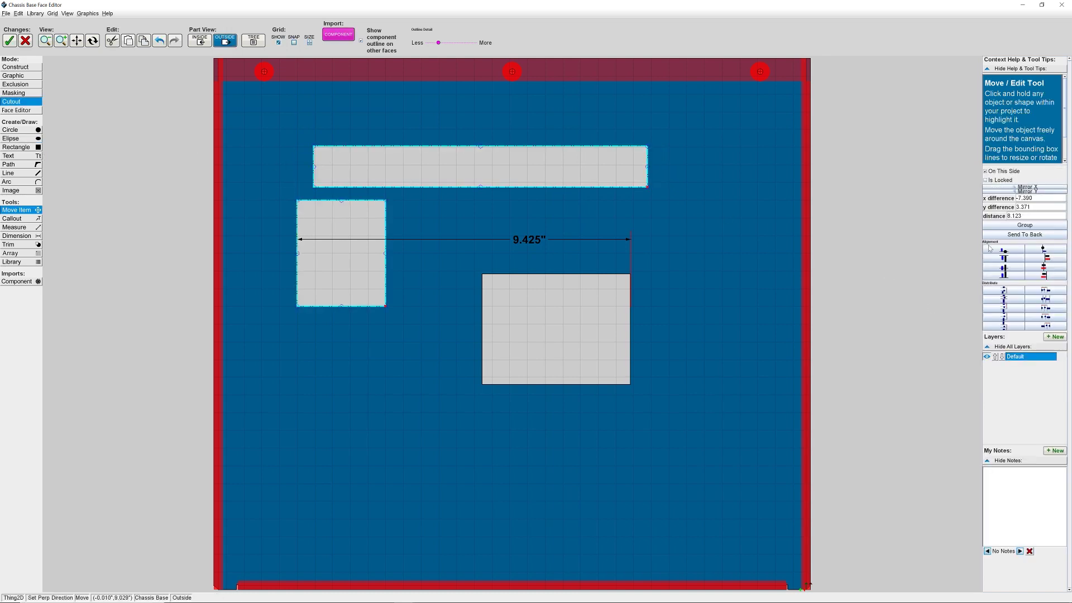
pyautogui.click(1044, 265)
pyautogui.click(776, 283)
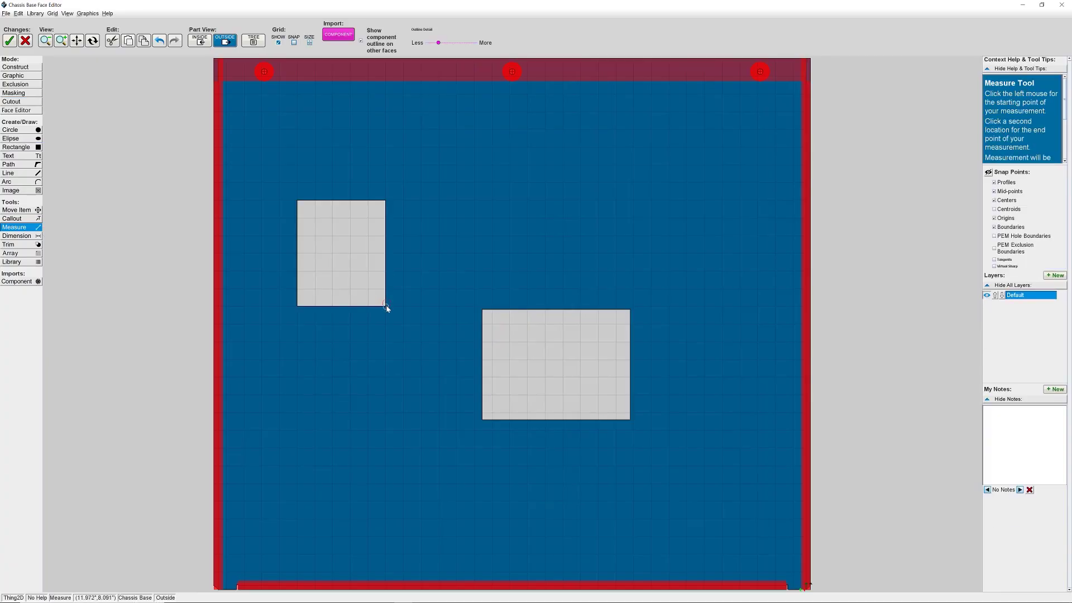
pyautogui.click(386, 306)
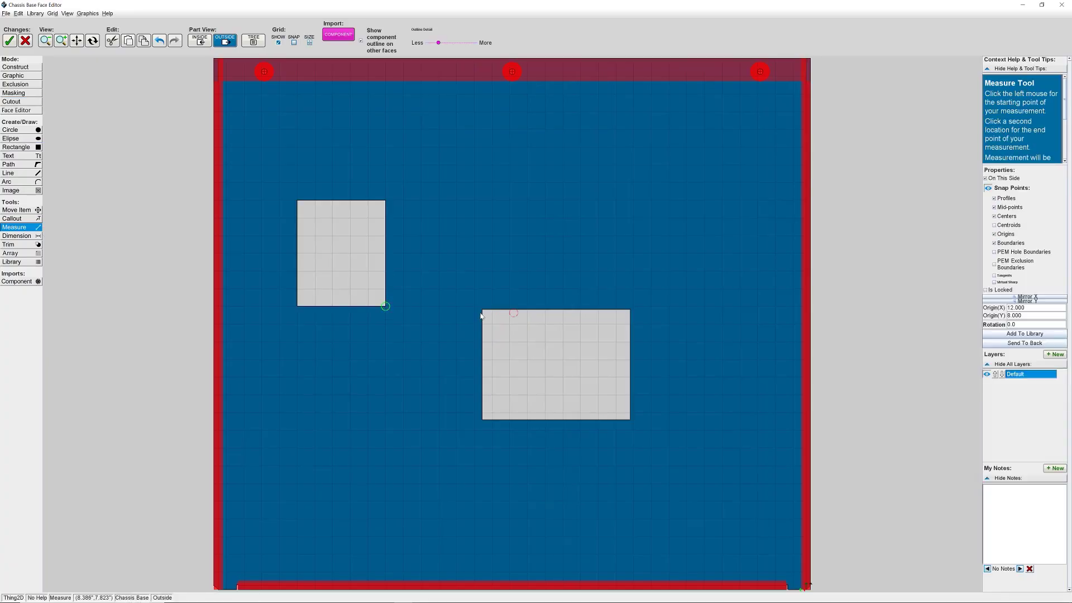
# Measure to the rectangle's bottom-right corner and set the vertical difference to -2.204.
pyautogui.click(630, 419)
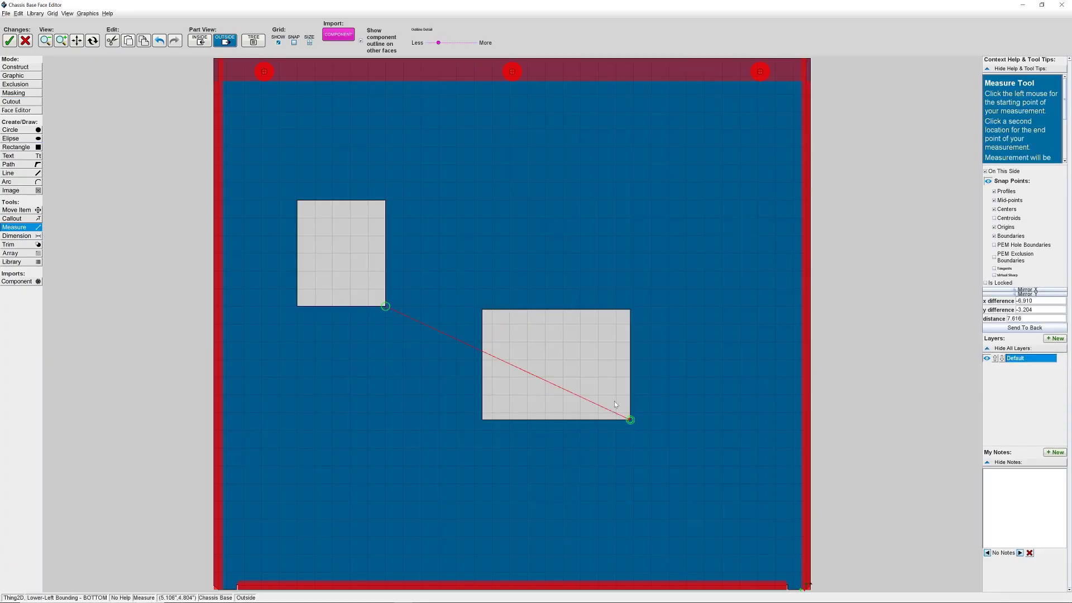
pyautogui.click(1026, 310)
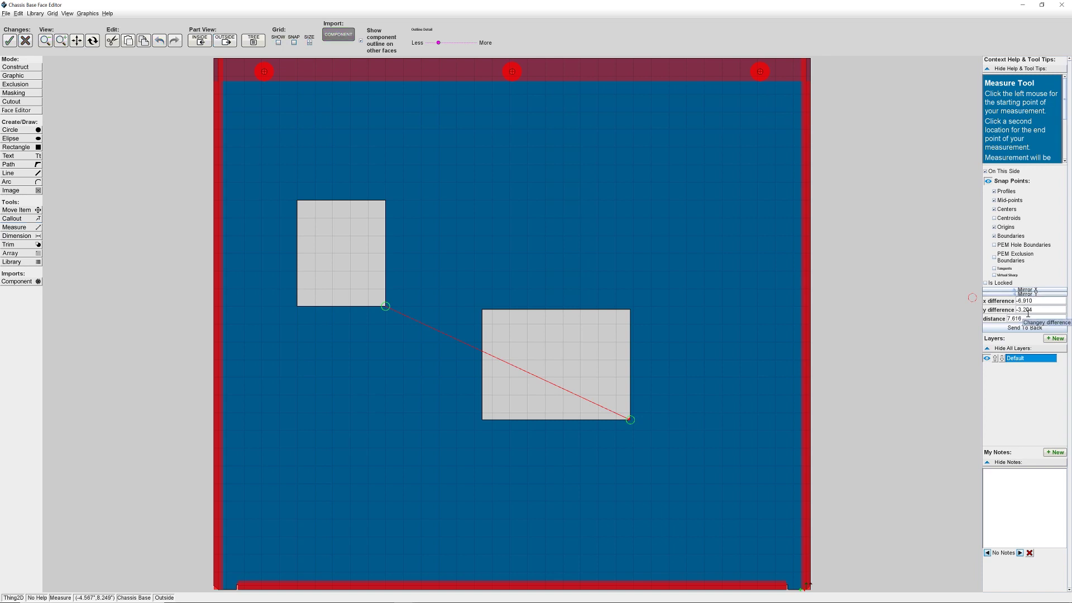
pyautogui.press('Return')
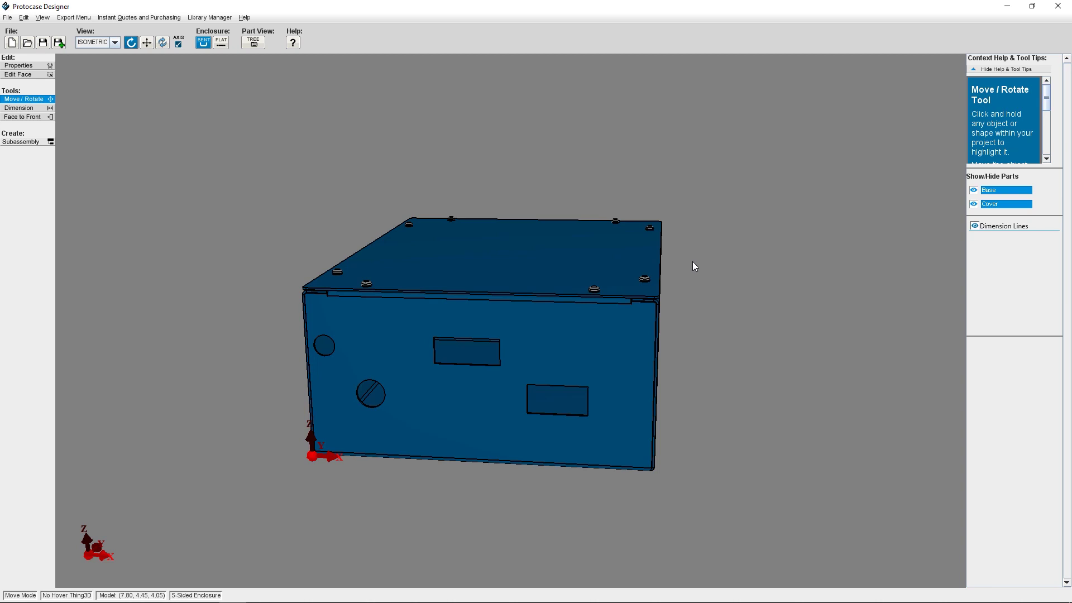
# Rotate the enclosure to the side with two rectangular cutouts and enter 3D dimension mode.
pyautogui.moveTo(680, 250); pyautogui.dragTo(590, 241)
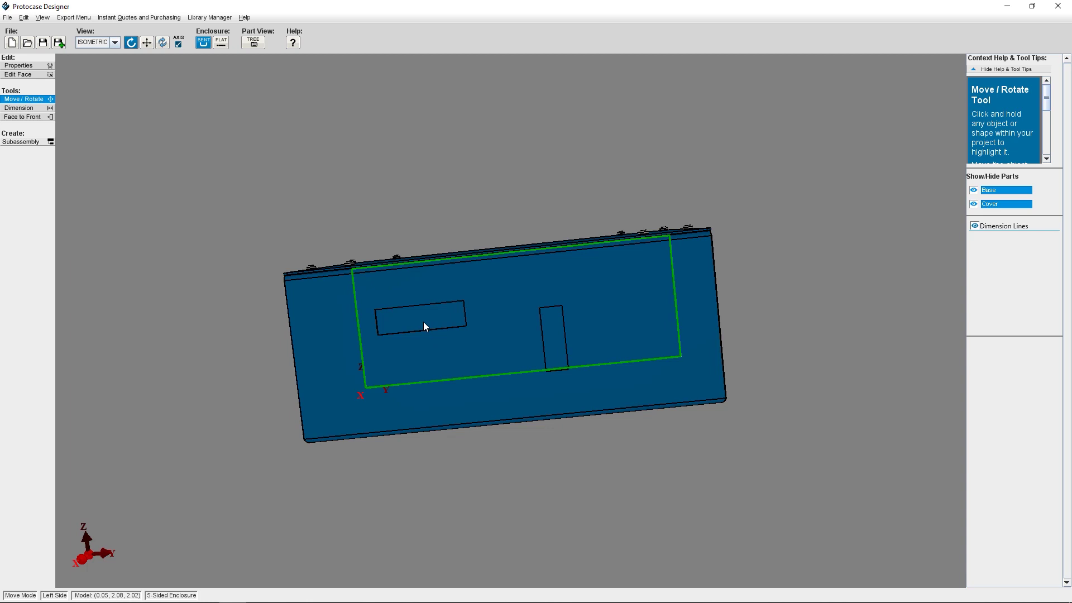
pyautogui.press('d')
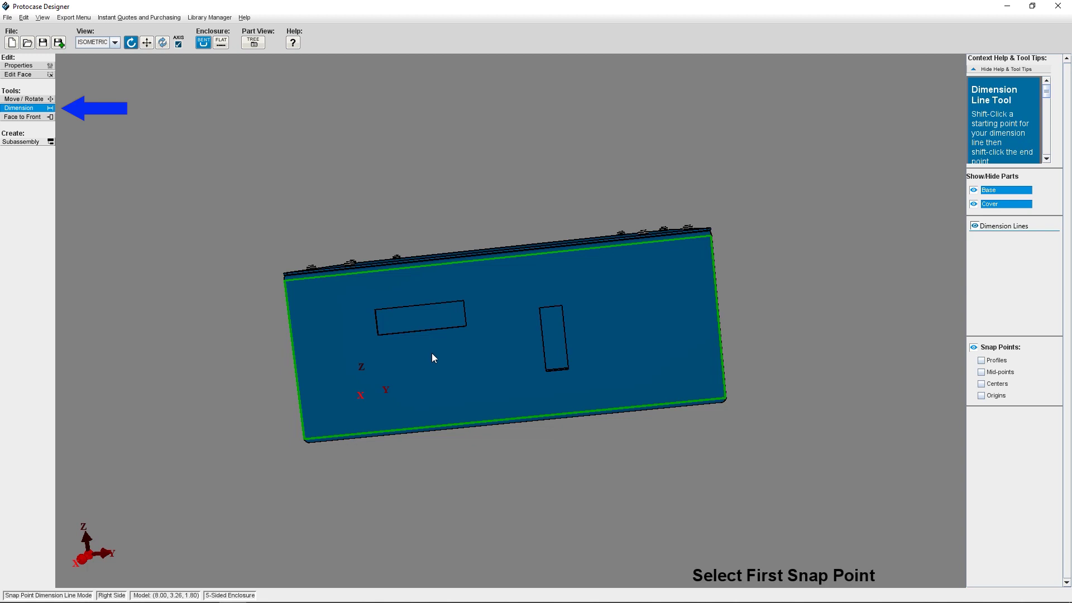
# Add a 0.602-inch height and a 2.091-inch width dimension to the rectangular cutout.
pyautogui.keyDown('shift'); pyautogui.click(430, 332); pyautogui.keyUp('shift')
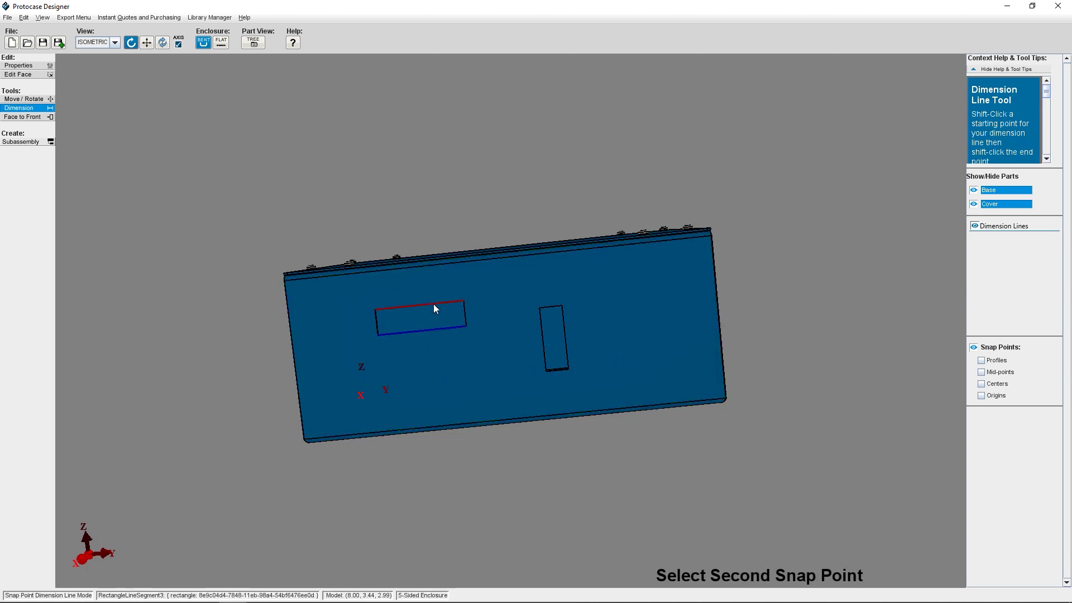
pyautogui.keyDown('shift'); pyautogui.click(434, 308); pyautogui.keyUp('shift')
pyautogui.click(229, 373)
pyautogui.keyDown('shift'); pyautogui.click(375, 318); pyautogui.keyUp('shift')
pyautogui.keyDown('shift'); pyautogui.click(464, 315); pyautogui.keyUp('shift')
pyautogui.click(386, 185)
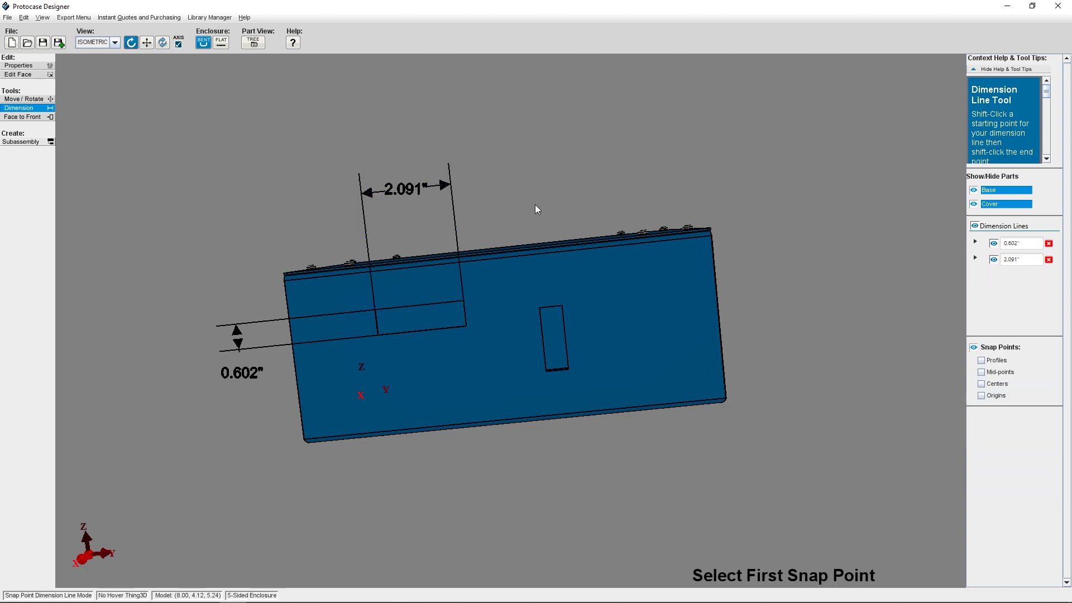
pyautogui.click(405, 416)
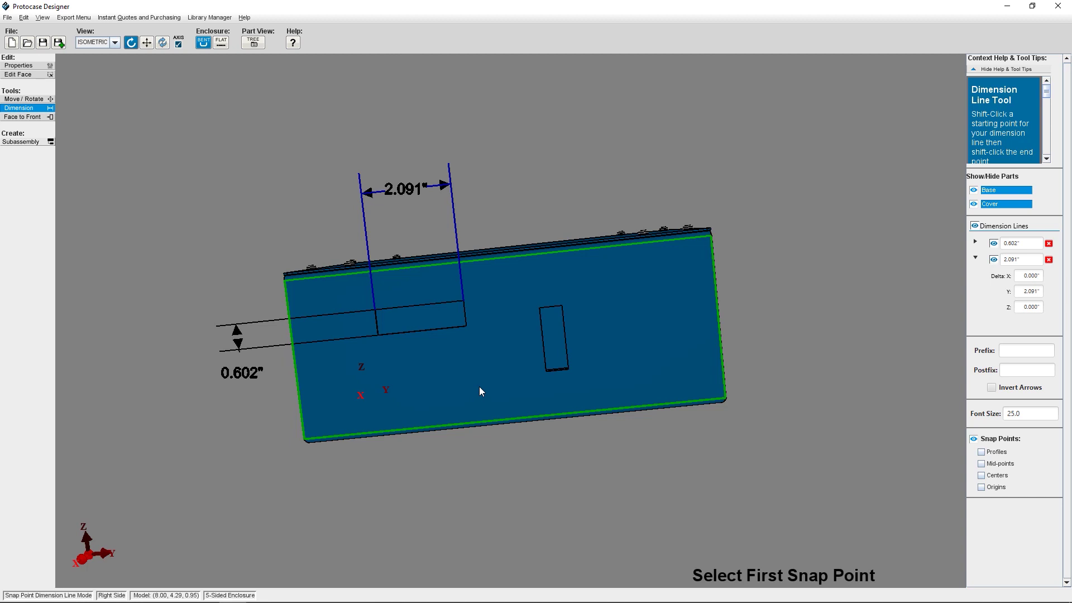
# Add a 0.673-inch dimension across the round hole and move it further below the face.
pyautogui.moveTo(478, 387); pyautogui.dragTo(578, 384)
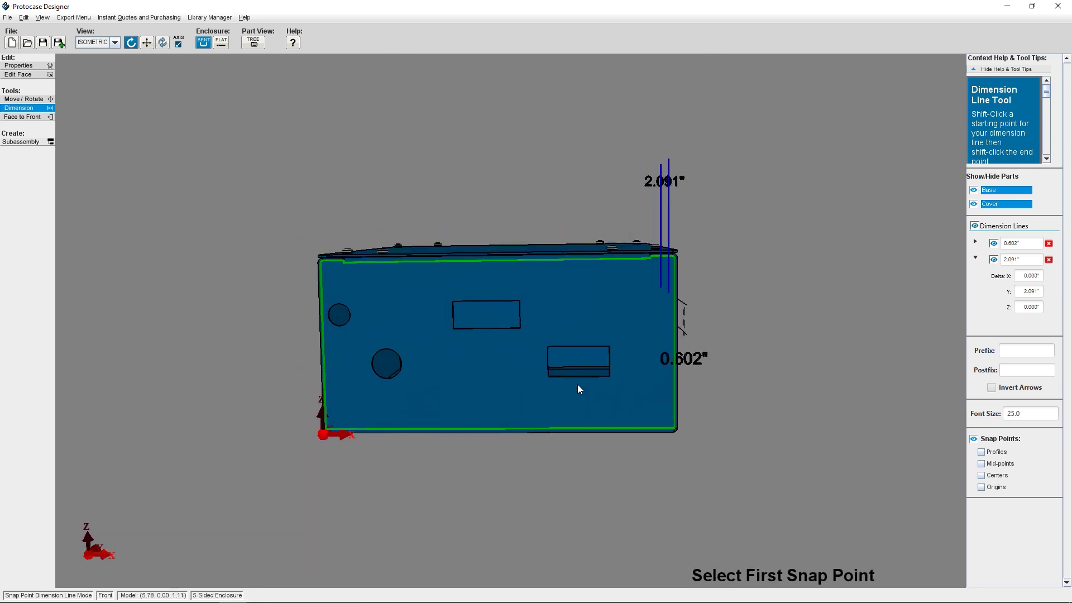
pyautogui.keyDown('shift'); pyautogui.click(398, 380); pyautogui.keyUp('shift')
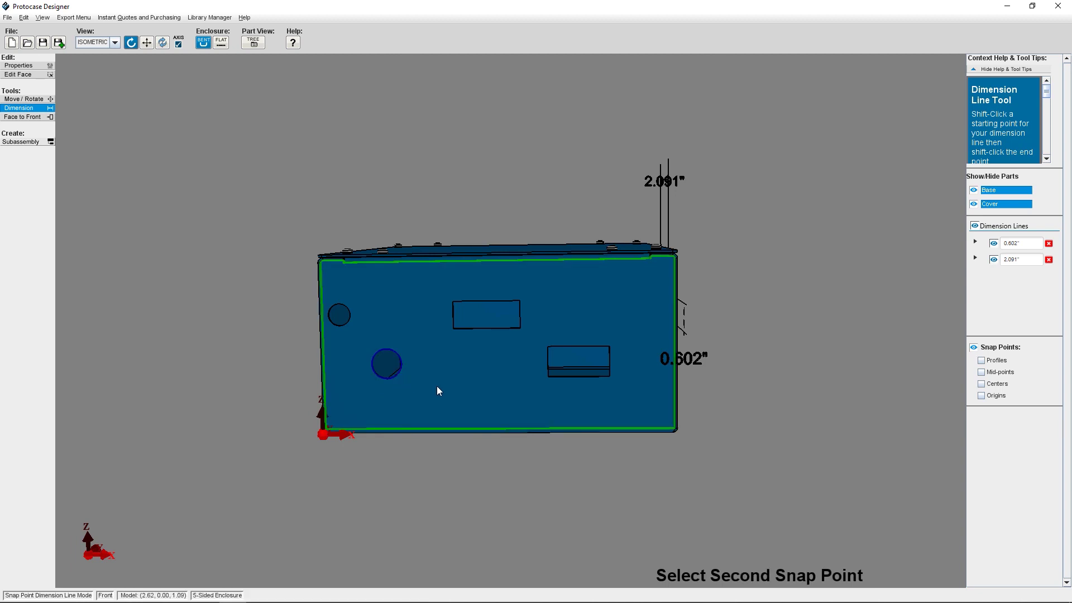
pyautogui.keyDown('shift'); pyautogui.click(449, 394); pyautogui.keyUp('shift')
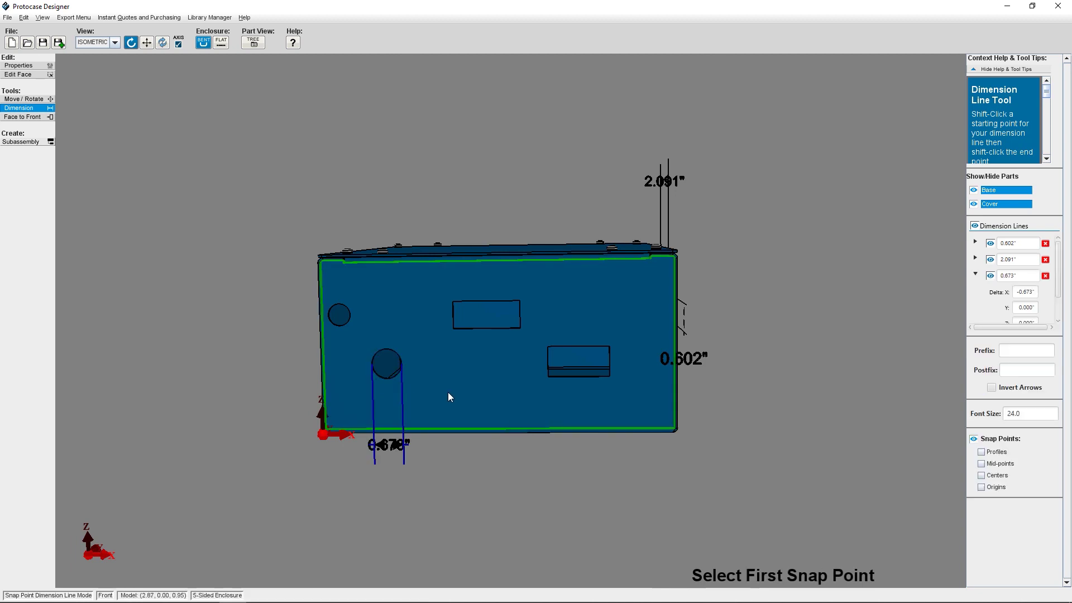
pyautogui.click(443, 459)
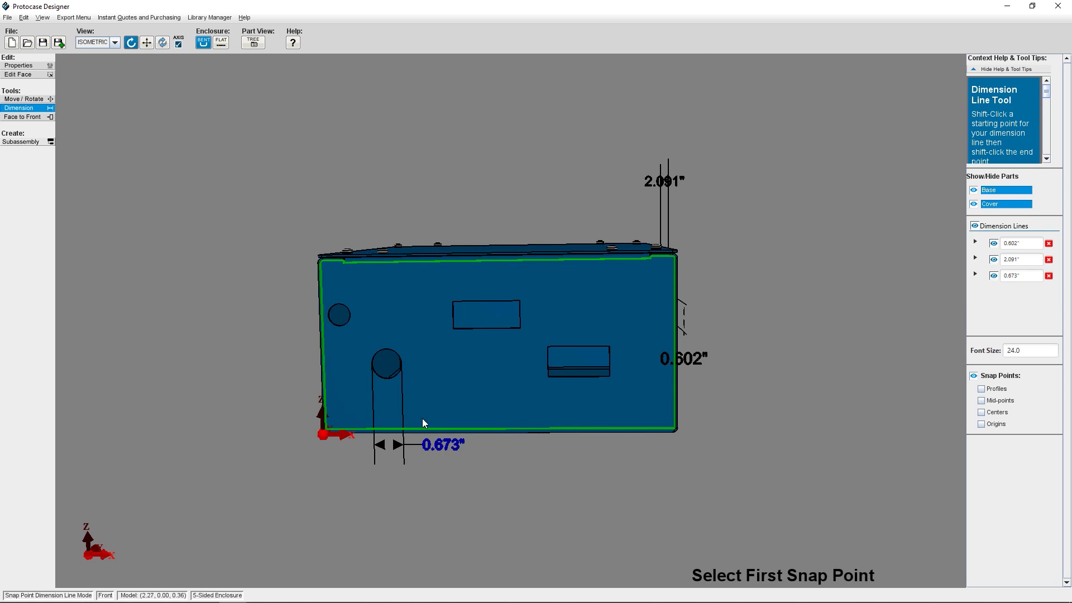
pyautogui.moveTo(400, 400); pyautogui.dragTo(433, 480)
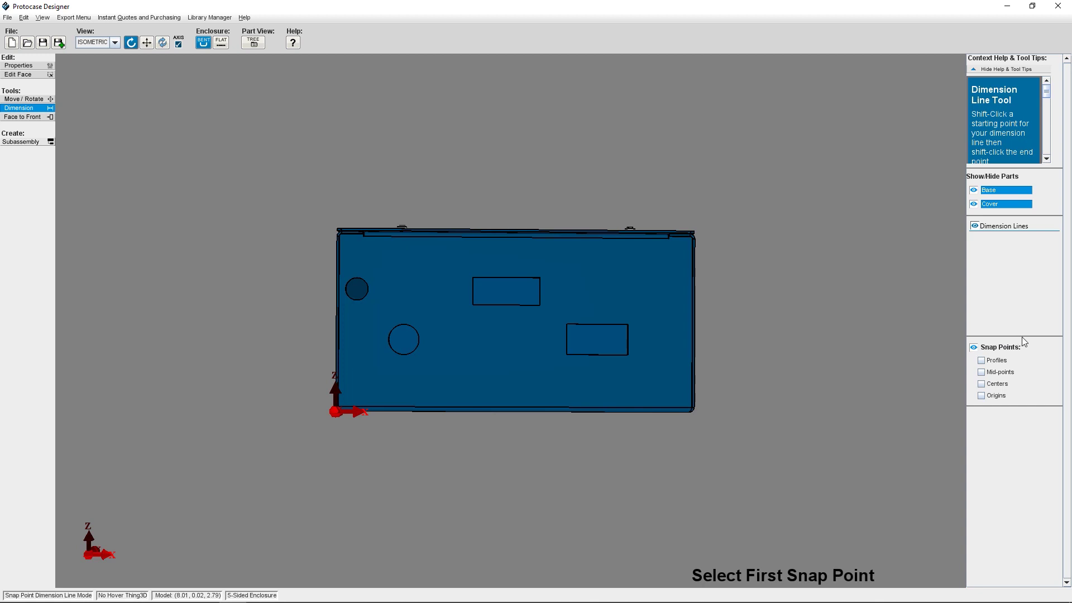
# Try the Profiles and Origins snap points on the cutouts, switching Centers off, then uncheck them.
pyautogui.click(998, 364)
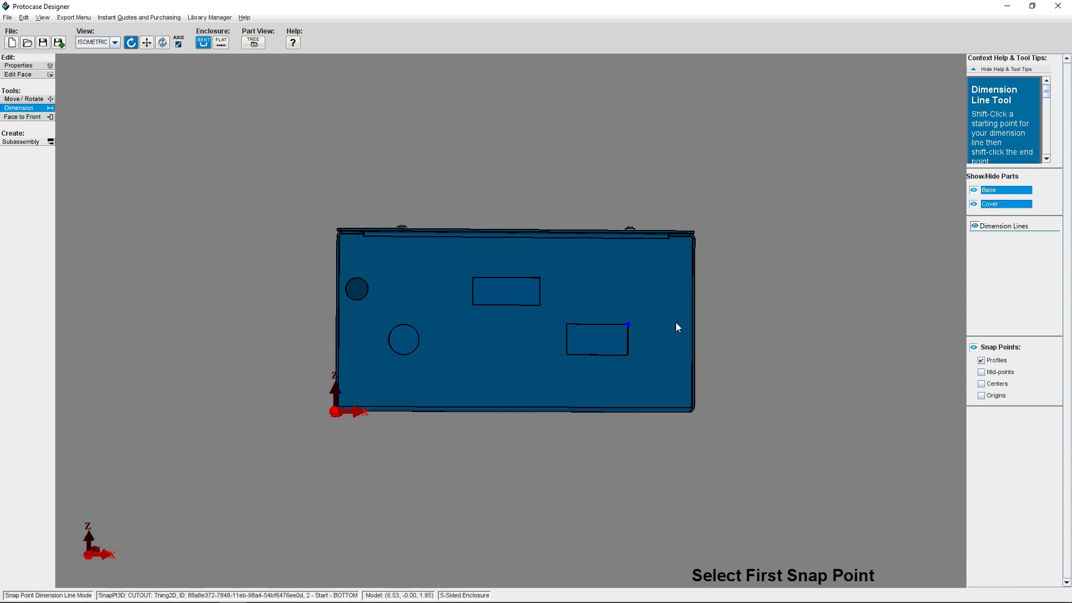
pyautogui.click(981, 360)
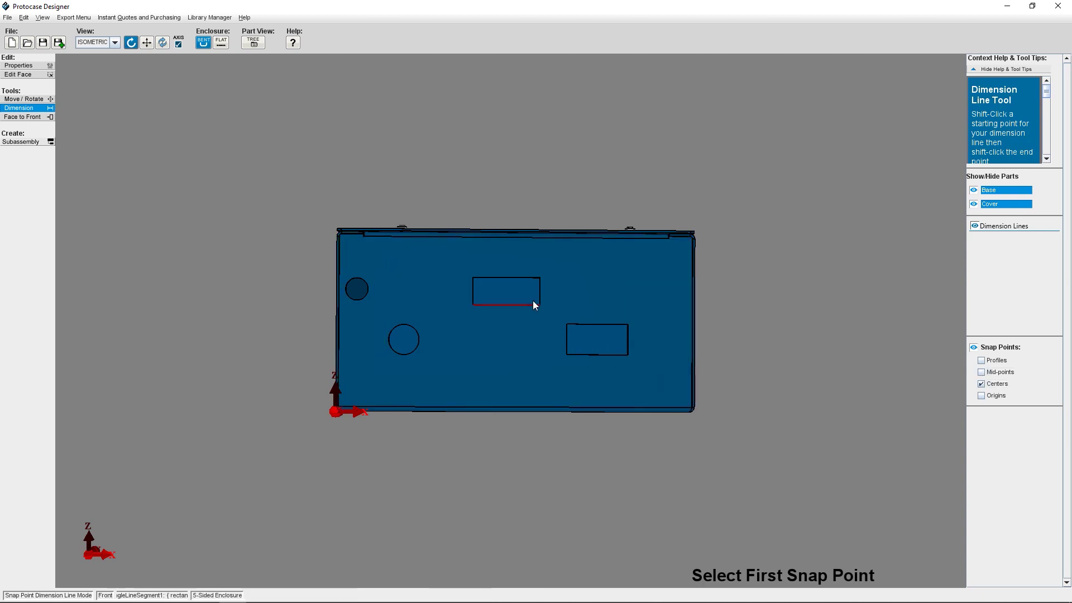
pyautogui.click(995, 385)
pyautogui.click(989, 400)
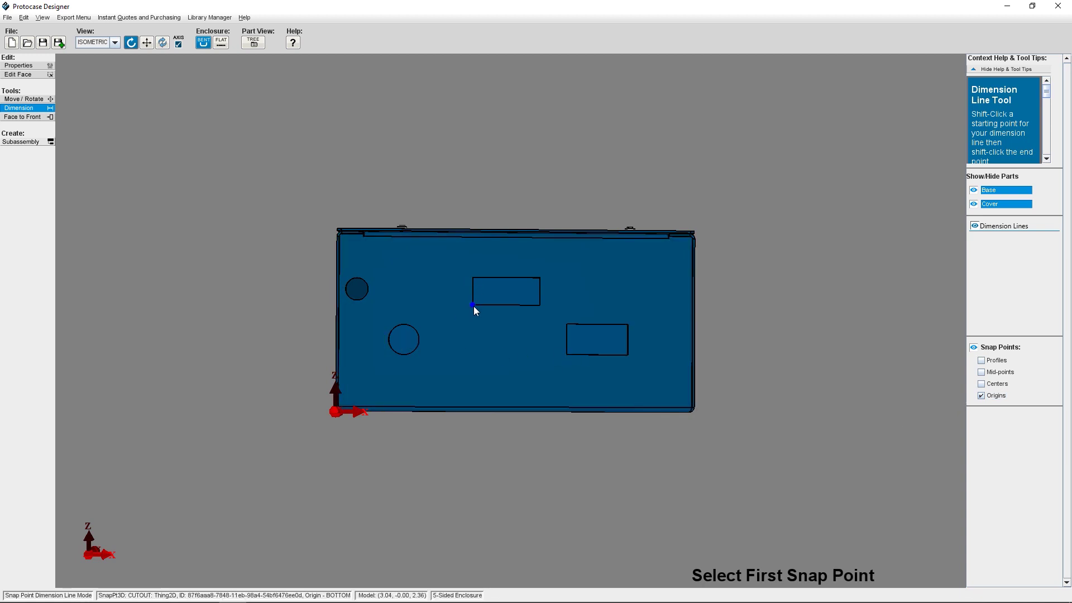
pyautogui.click(981, 395)
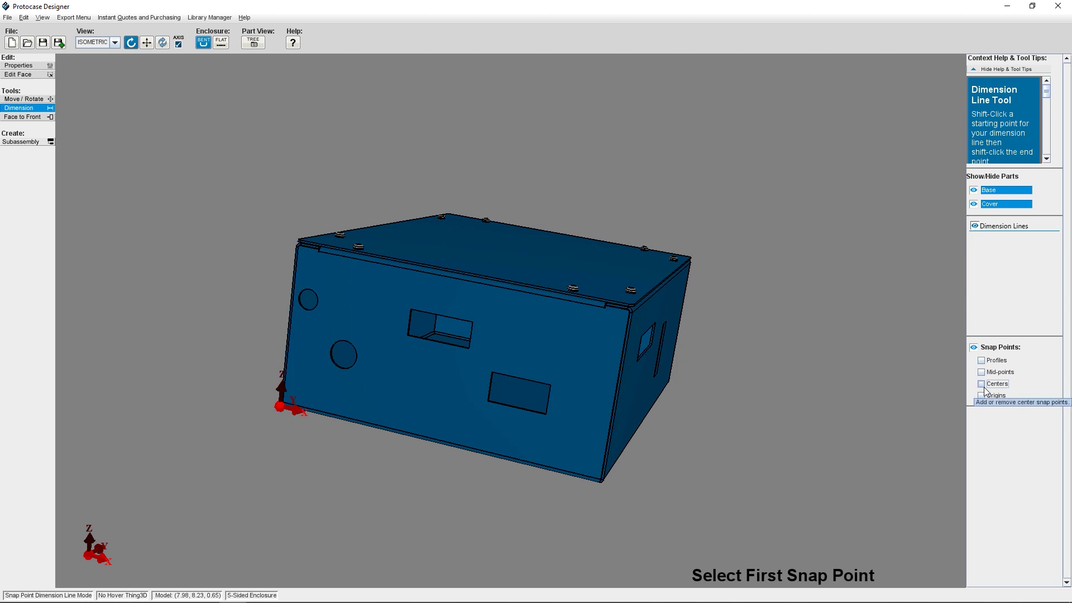
# Re-enable Centers snapping and add a 1.533-inch dimension between the two round hole centres.
pyautogui.click(983, 385)
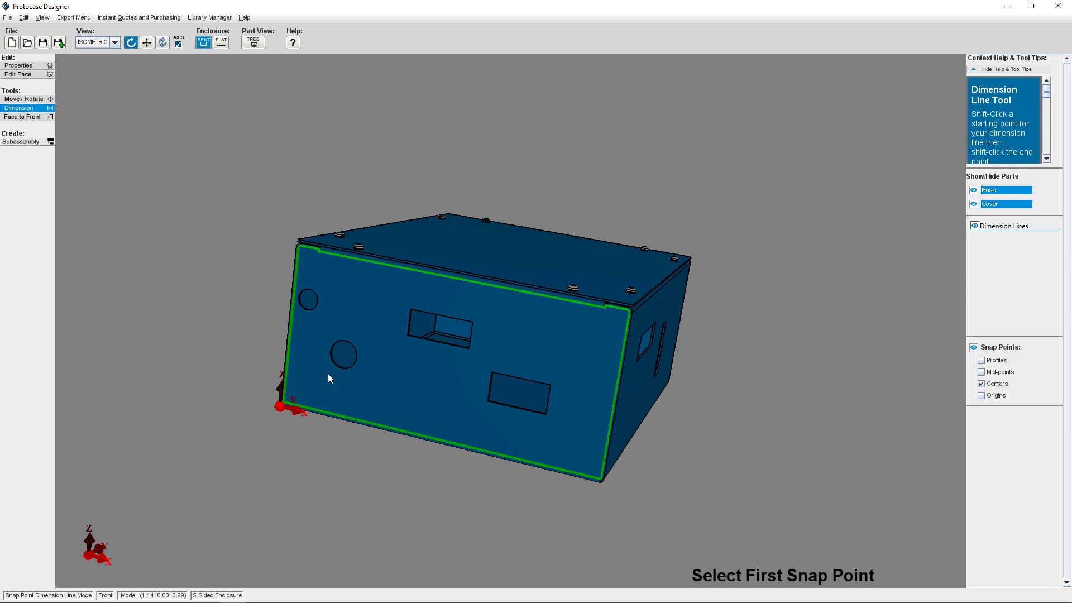
pyautogui.keyDown('shift'); pyautogui.click(308, 300); pyautogui.keyUp('shift')
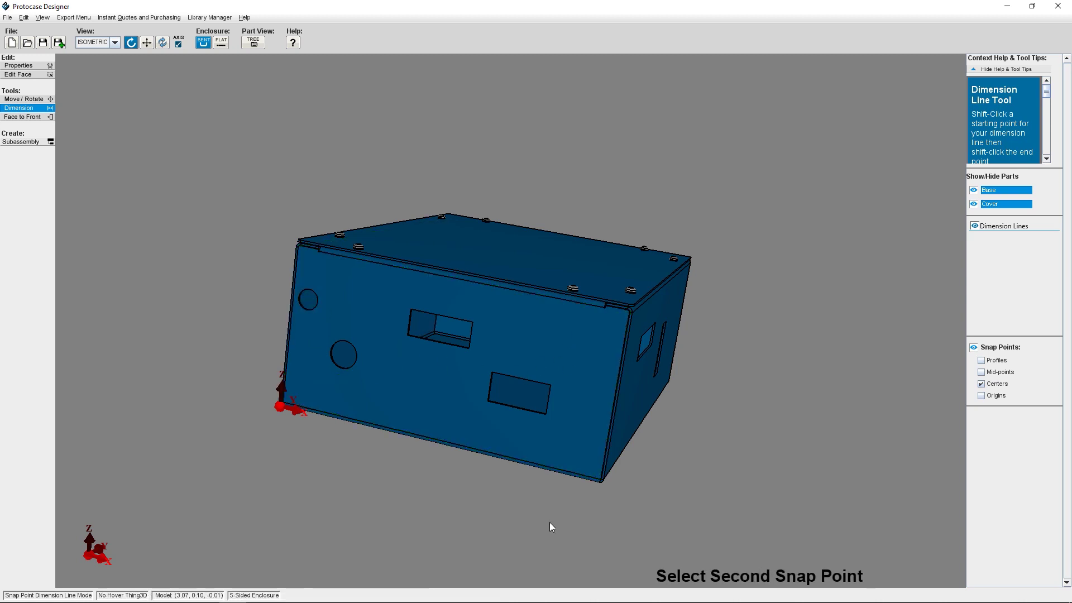
pyautogui.keyDown('shift'); pyautogui.click(344, 356); pyautogui.keyUp('shift')
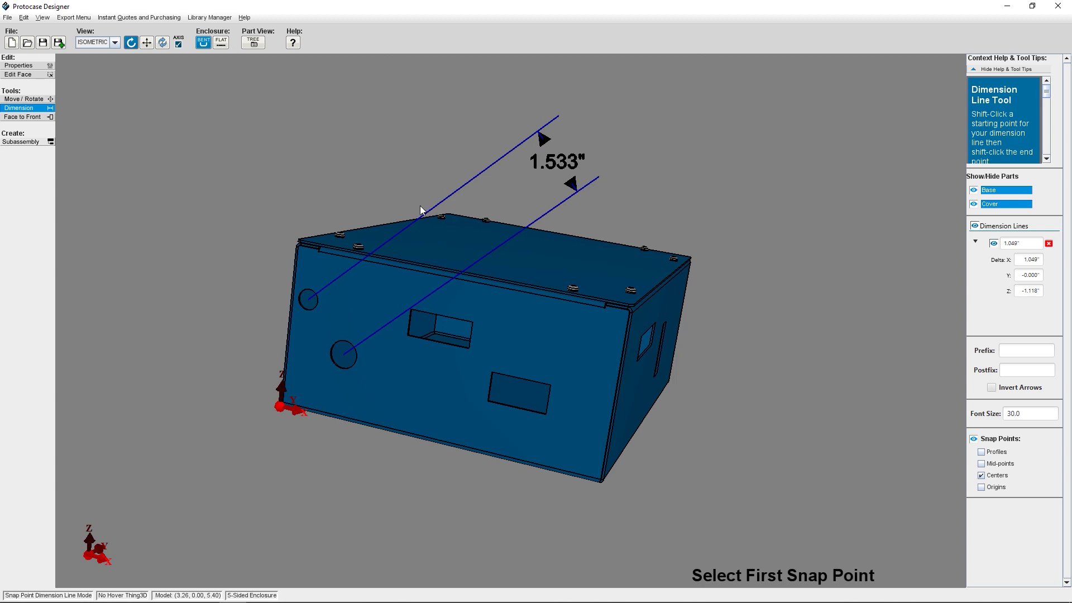
# Limit the hole dimension to X distance only (1.049") and move it to the lower left.
pyautogui.click(493, 162)
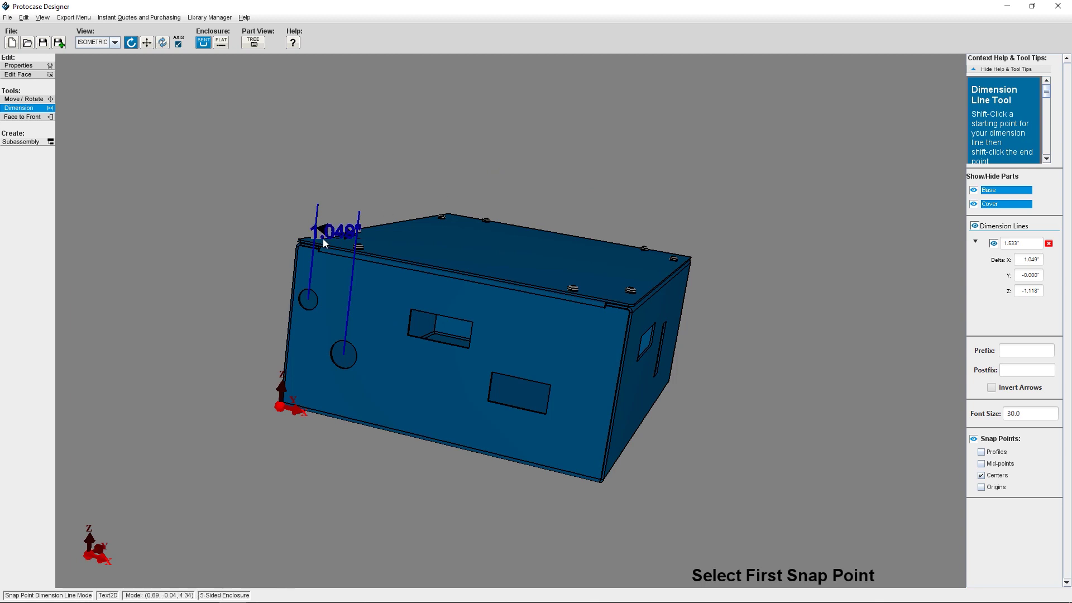
pyautogui.click(263, 220)
pyautogui.moveTo(328, 226); pyautogui.dragTo(226, 404)
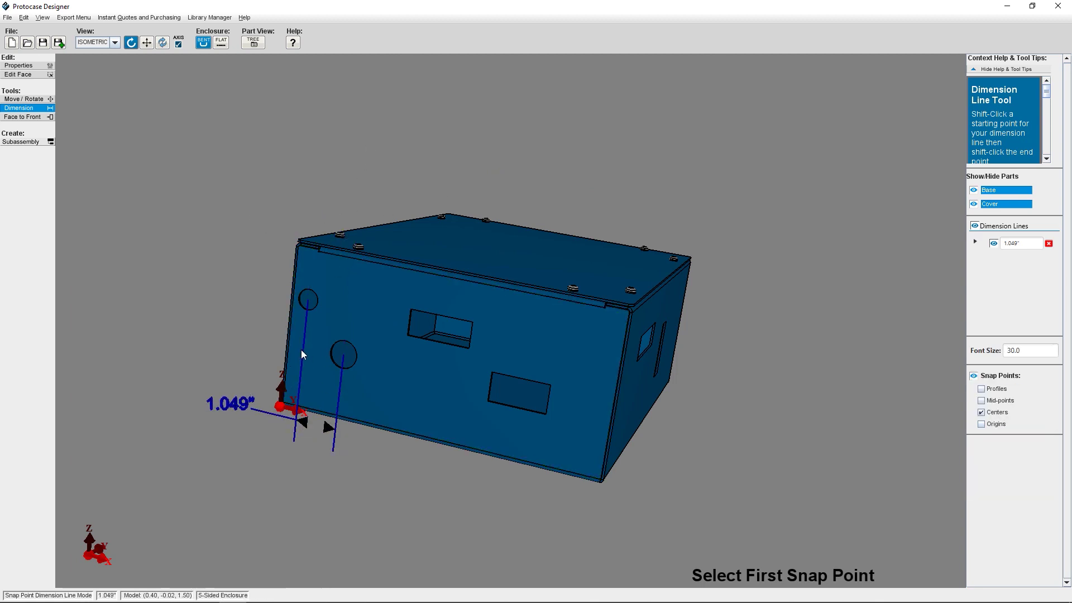
# Add a 5.244-inch dimension between the front and right-face rectangular cutout centres.
pyautogui.moveTo(346, 301); pyautogui.dragTo(304, 220)
pyautogui.moveTo(456, 264); pyautogui.dragTo(450, 263)
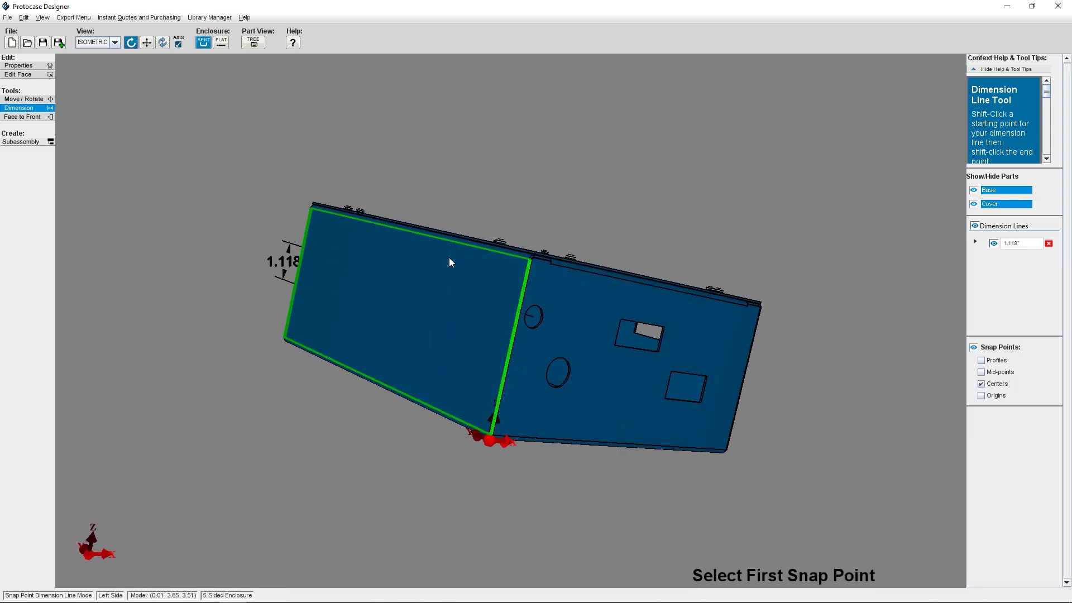
pyautogui.moveTo(304, 249); pyautogui.dragTo(644, 358)
pyautogui.moveTo(667, 469); pyautogui.dragTo(627, 376)
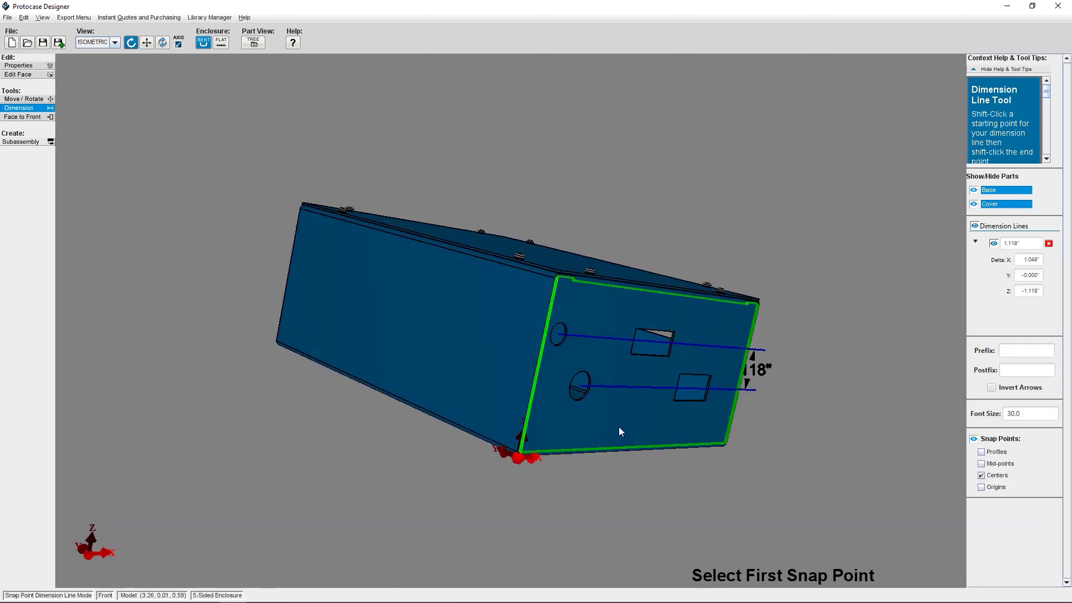
pyautogui.moveTo(624, 430); pyautogui.dragTo(703, 349)
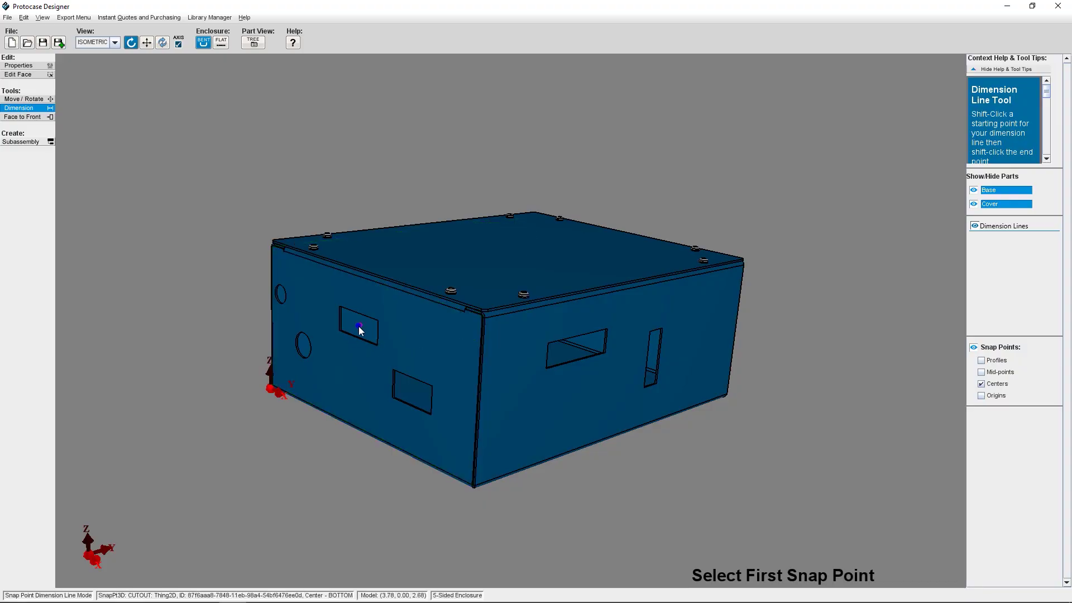
pyautogui.keyDown('shift'); pyautogui.click(359, 328); pyautogui.keyUp('shift')
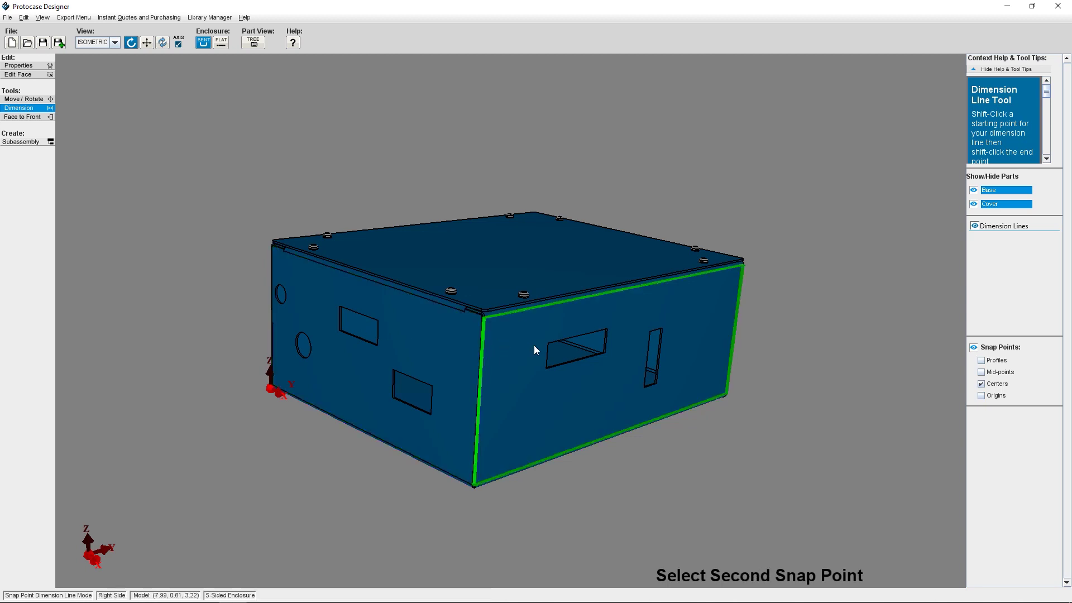
pyautogui.keyDown('shift'); pyautogui.click(578, 351); pyautogui.keyUp('shift')
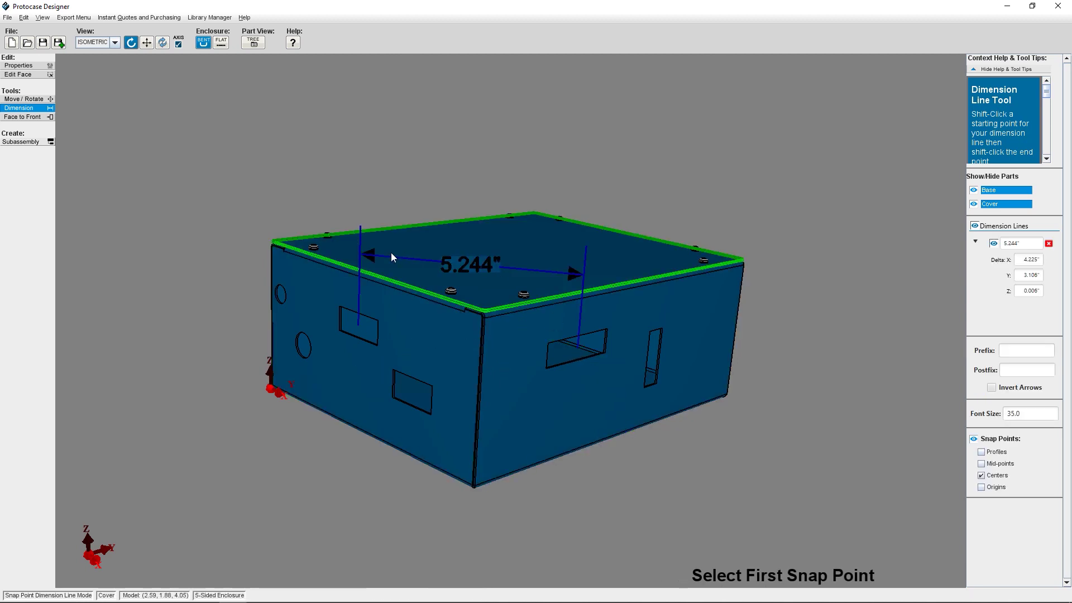